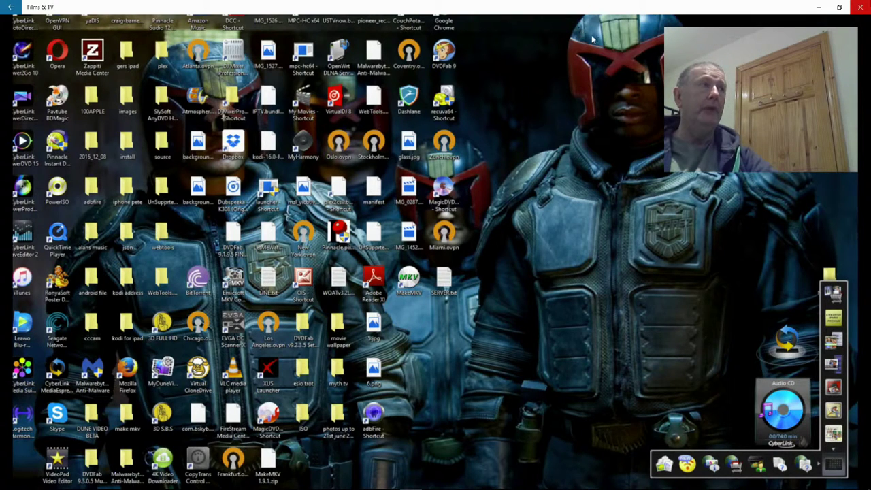
Step: Bring up the BitTorrent 7.9.9 main window from the taskbar
mouse_move(93, 481)
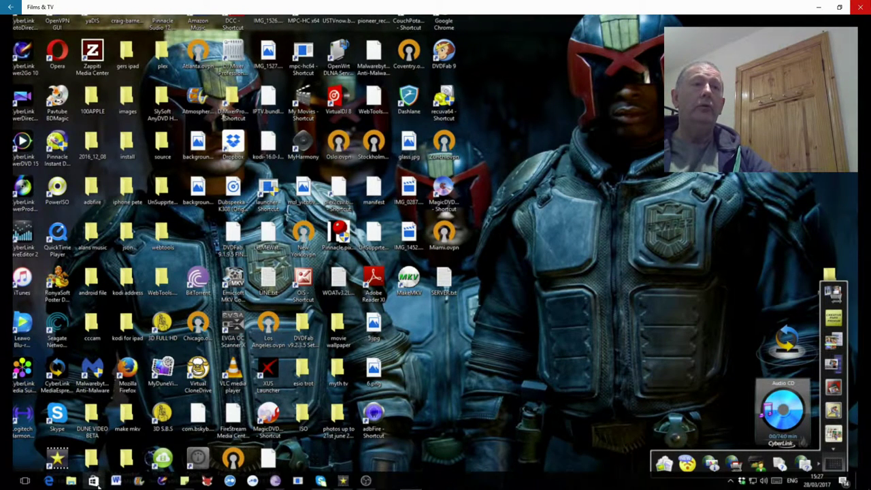
click(275, 481)
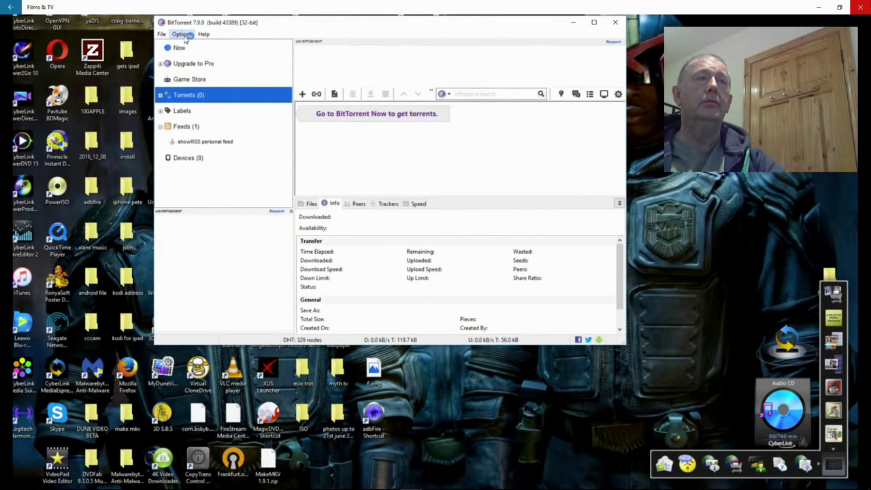
click(184, 36)
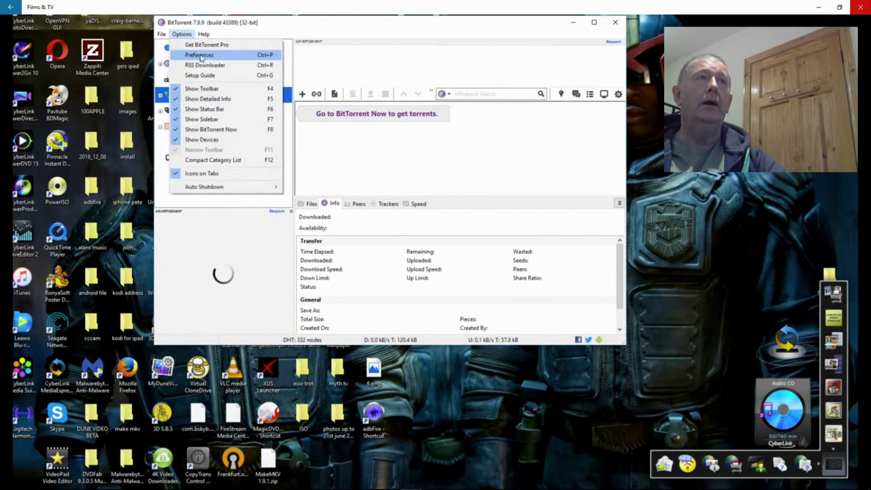
click(200, 55)
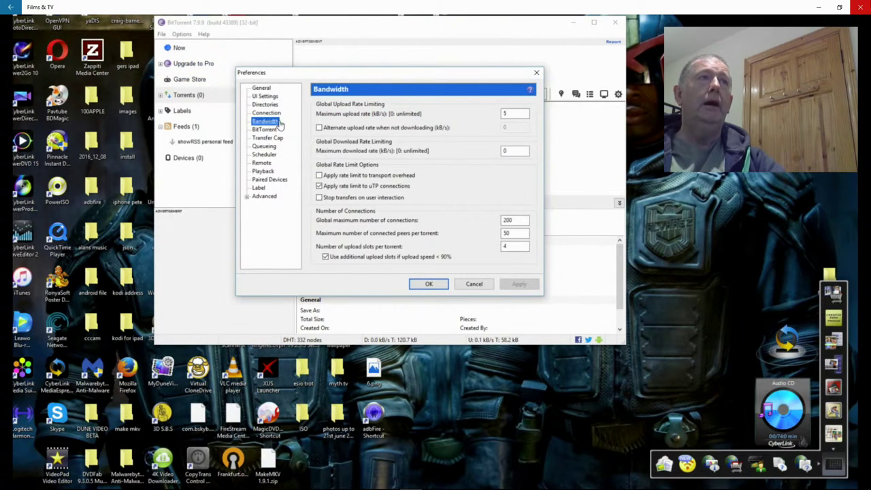
click(264, 104)
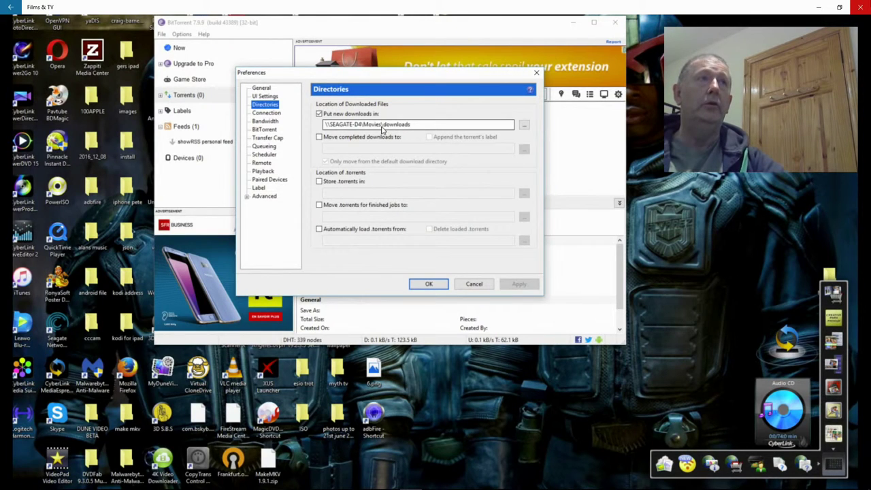
click(265, 121)
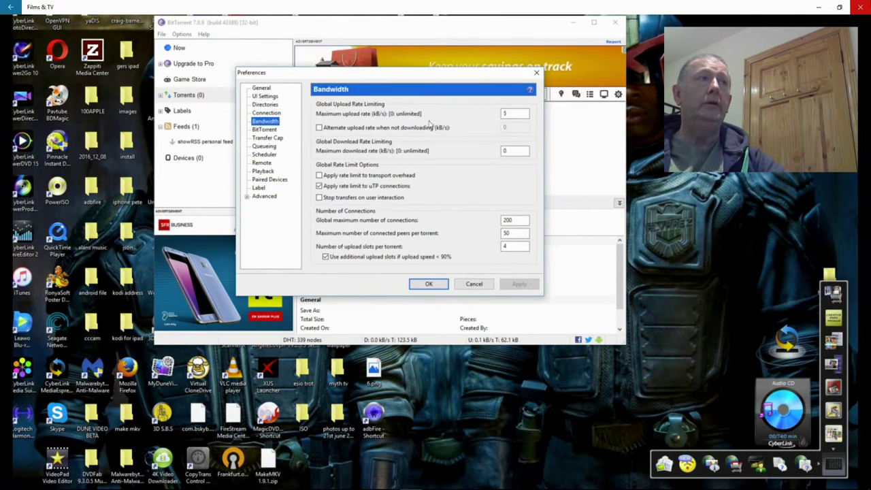
click(504, 152)
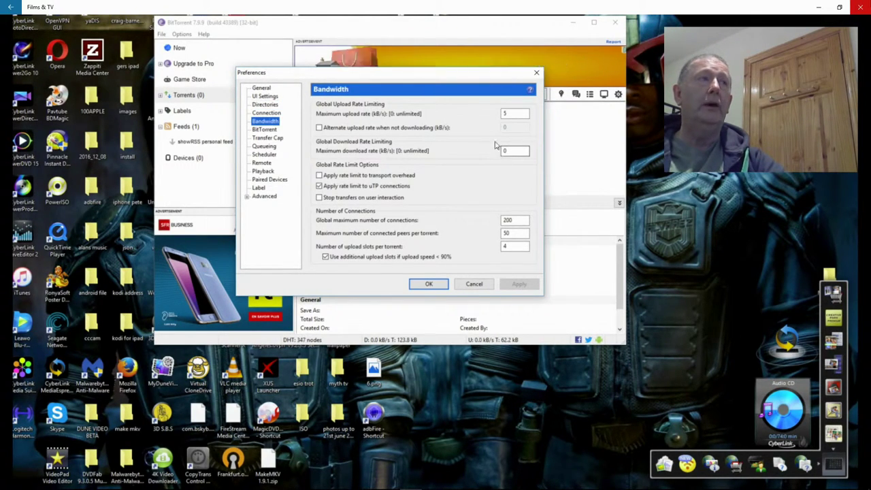
click(504, 113)
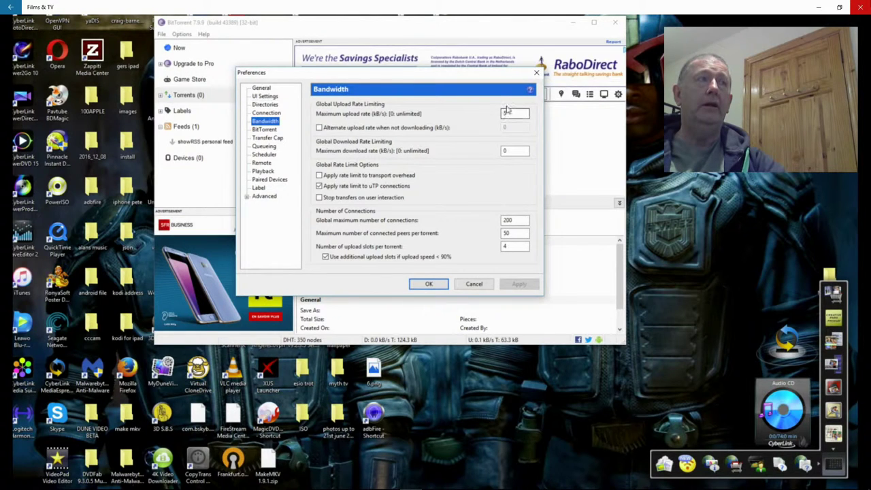
click(439, 284)
Step: Minimize BitTorrent and open the showRSS timeline in Microsoft Edge from Top sites
click(573, 24)
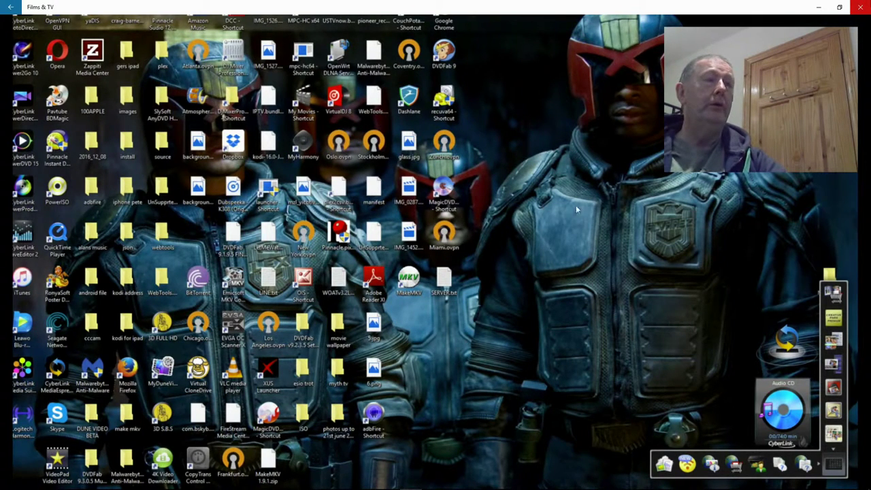
click(49, 481)
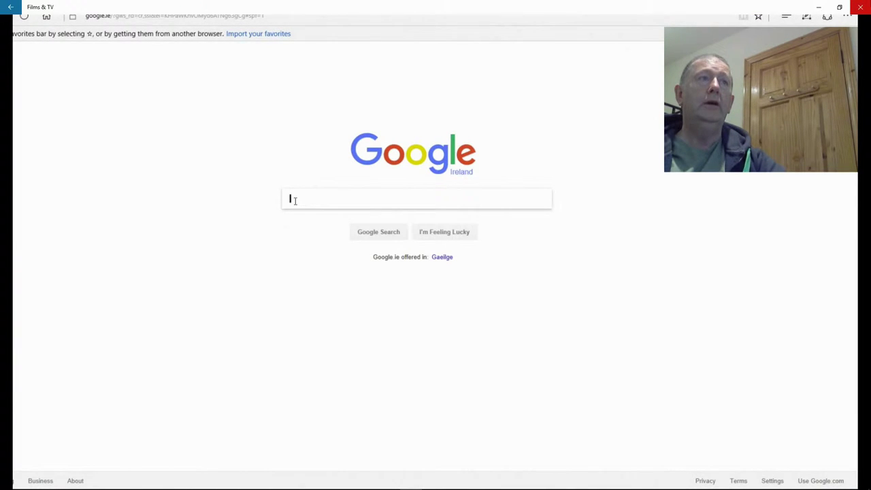
click(278, 19)
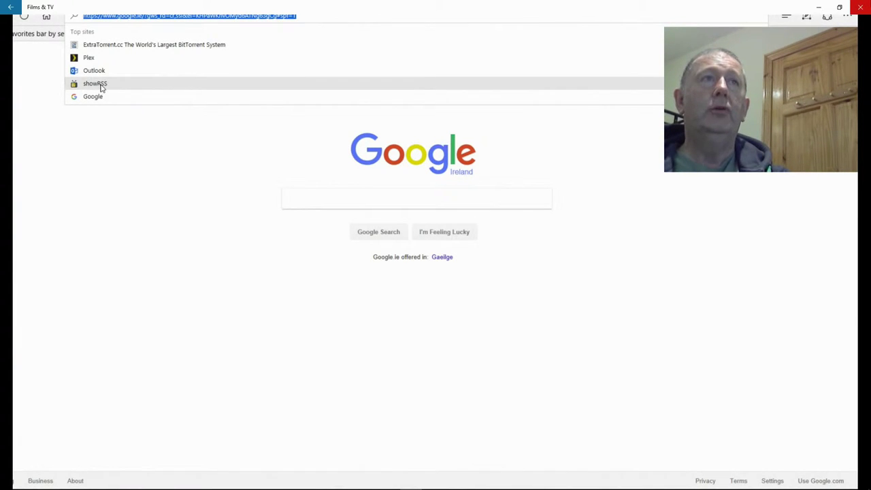
click(95, 84)
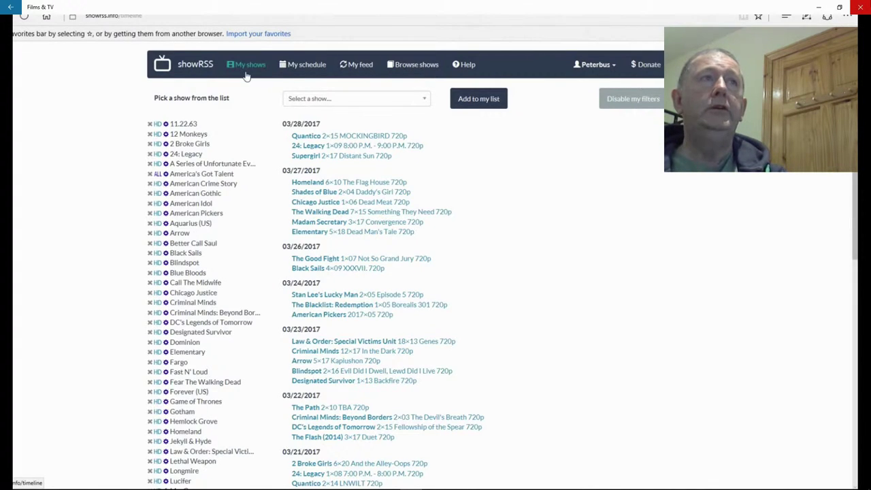
Step: Look over the showRSS timeline, then display My schedule of upcoming episodes
scroll(184, 362, down, 7)
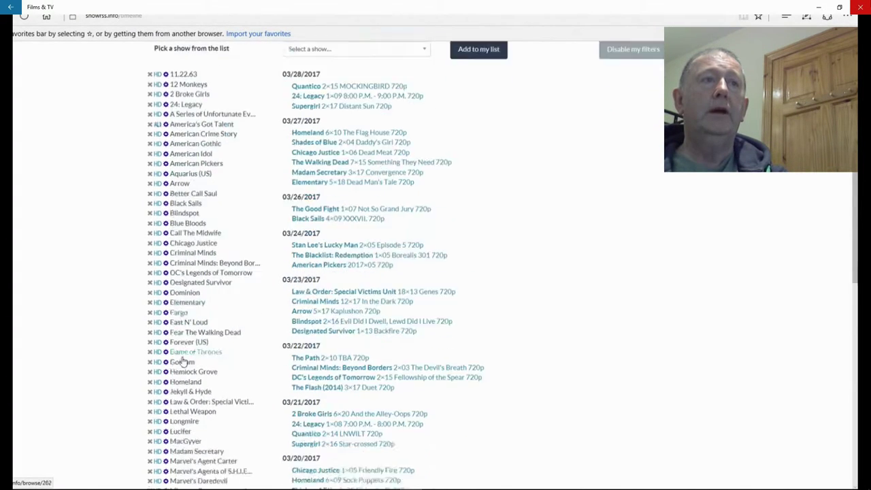
scroll(183, 366, up, 8)
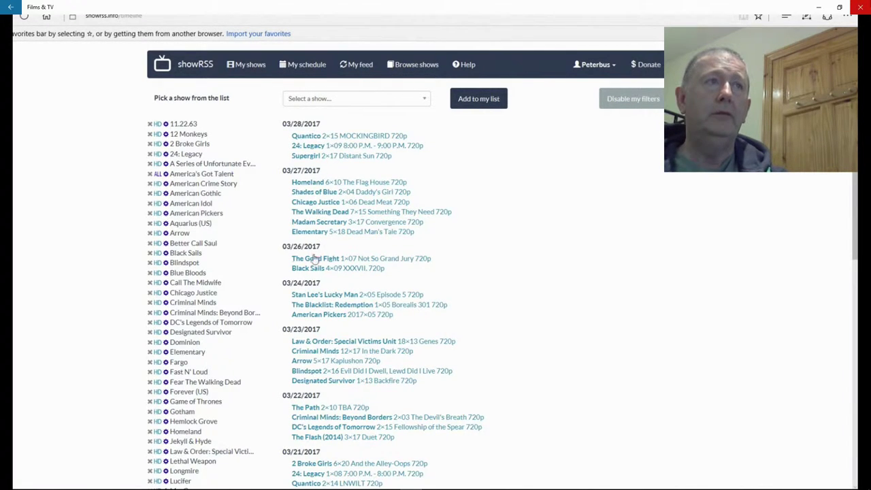
click(305, 68)
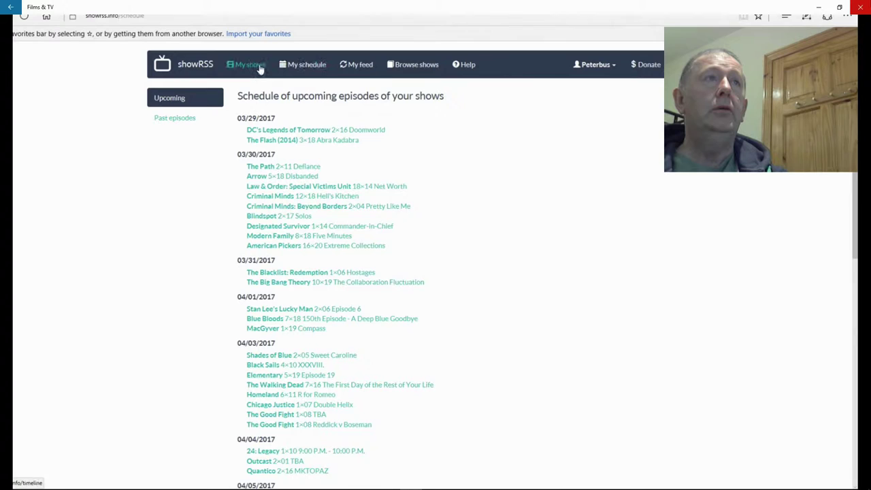
Step: View the My feed address page, then go back to My shows
click(296, 70)
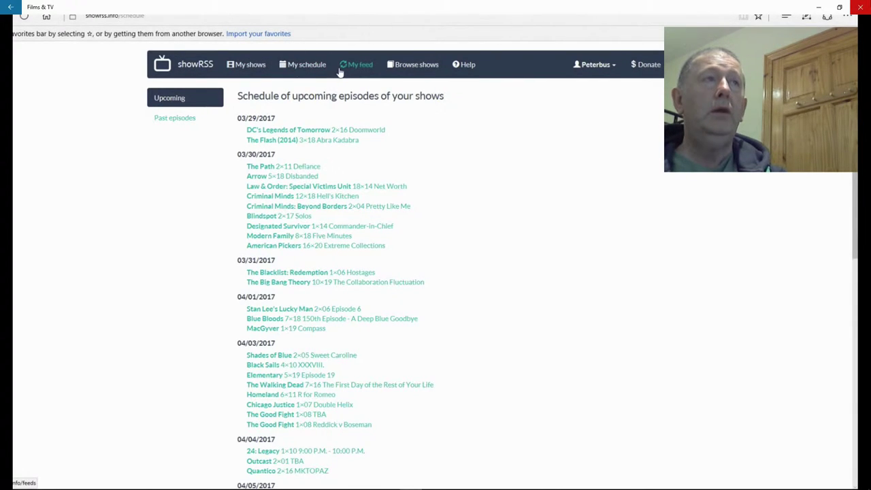
click(362, 68)
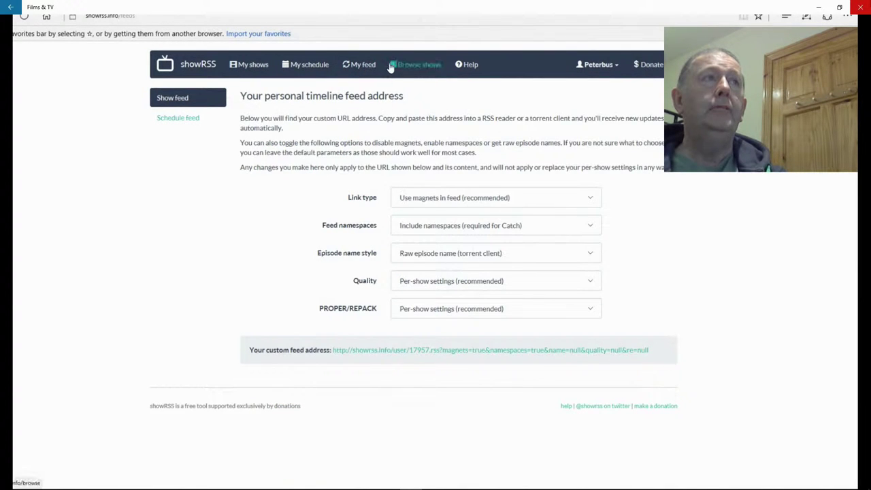
click(250, 69)
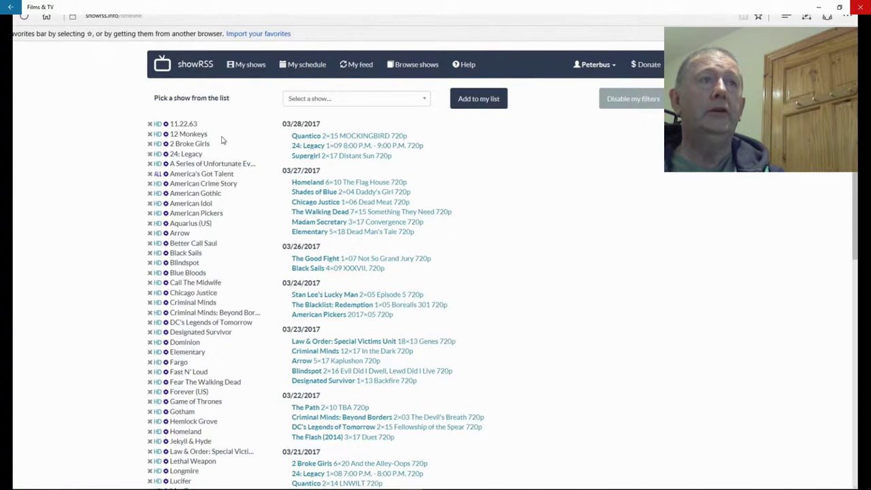
Step: Choose Bones from the 'Pick a show from the list' dropdown and review the followed shows
click(421, 97)
scroll(330, 176, down, 15)
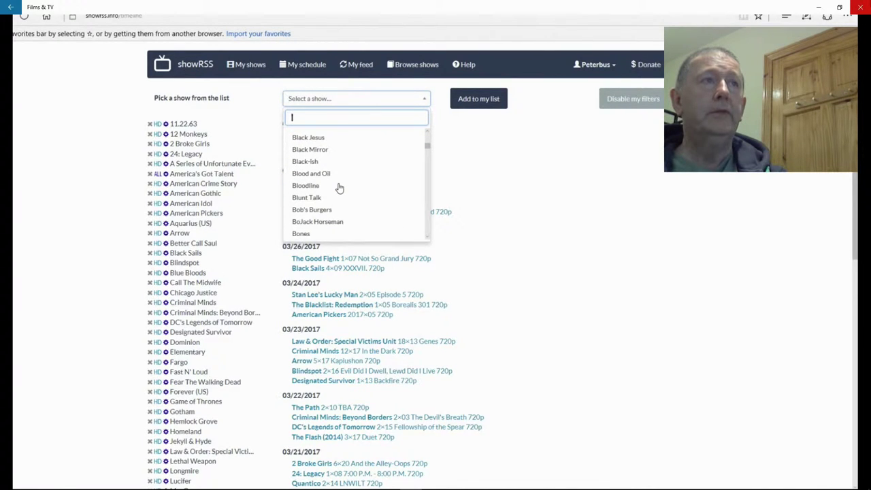
scroll(339, 188, down, 2)
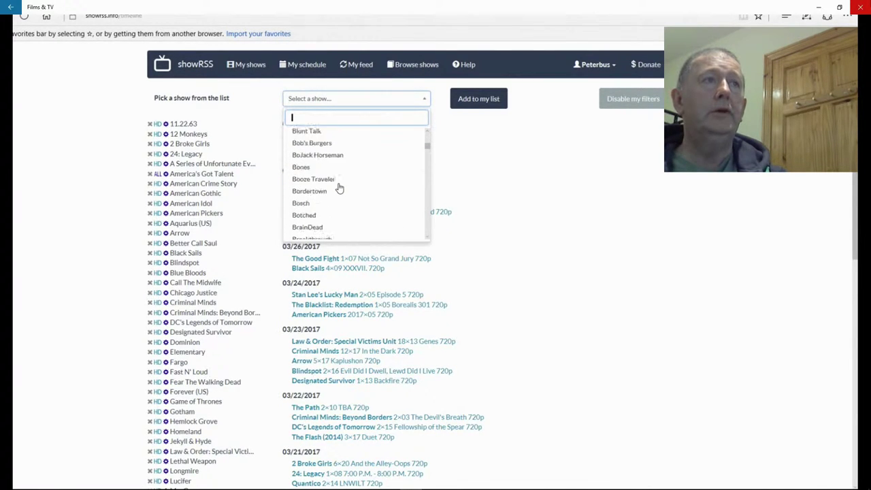
click(302, 168)
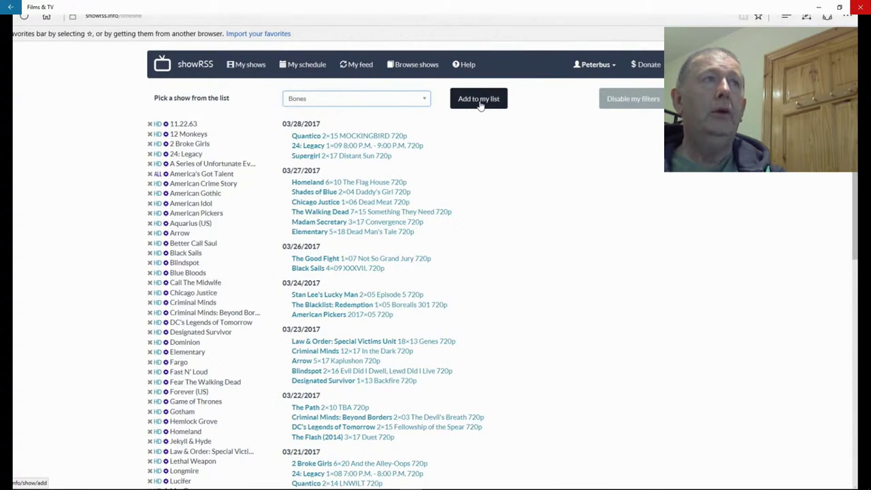
scroll(186, 412, down, 2)
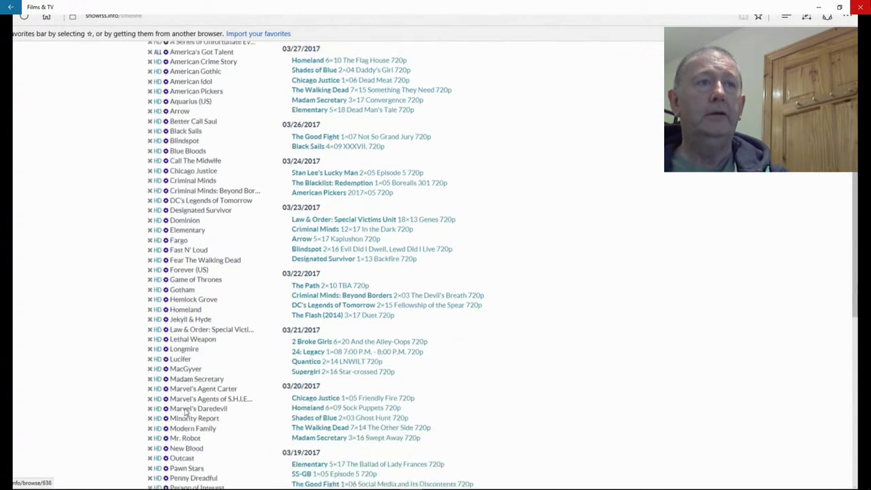
scroll(186, 412, down, 5)
scroll(185, 410, up, 5)
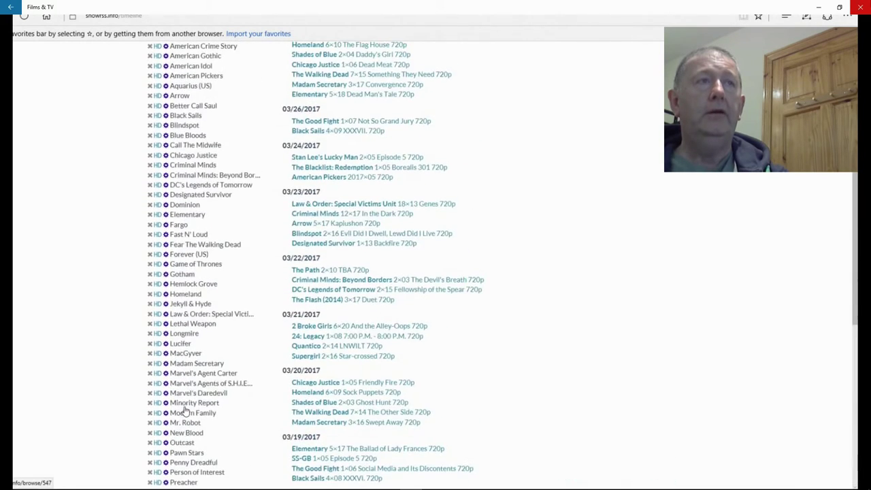
scroll(185, 411, up, 3)
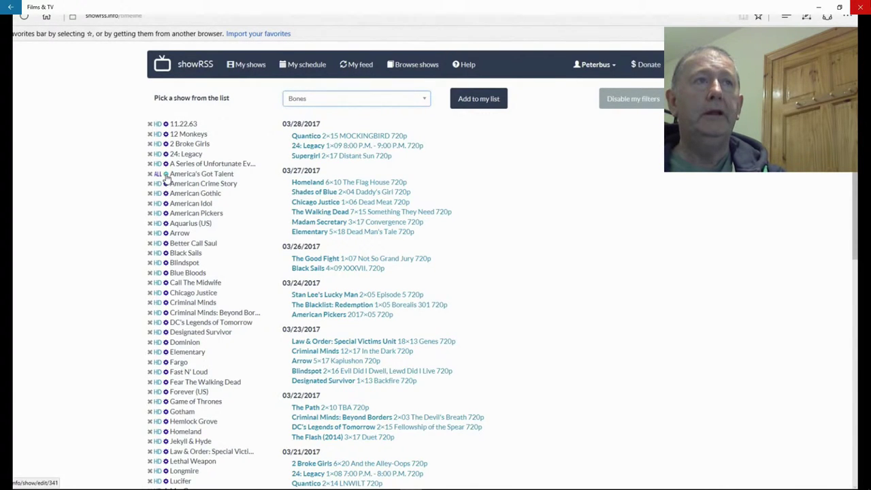
Step: Set America's Got Talent to 'No, don't include RE' with 'Include any quality', and save
click(165, 175)
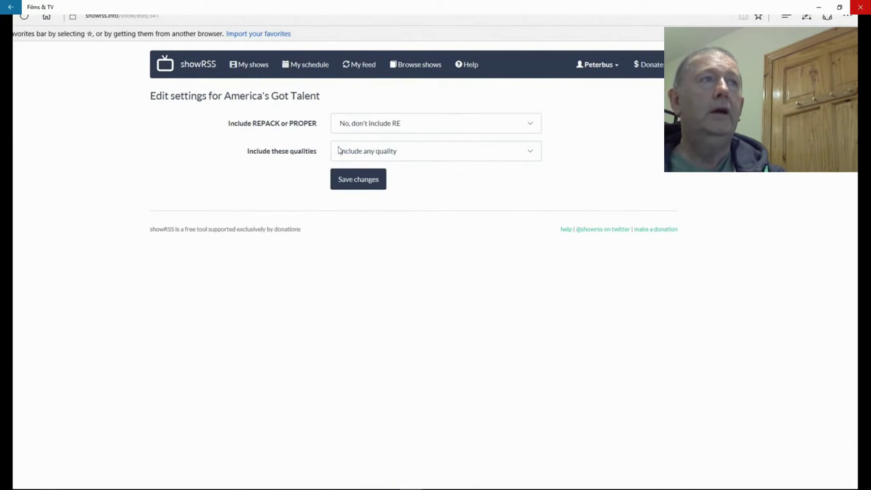
click(531, 123)
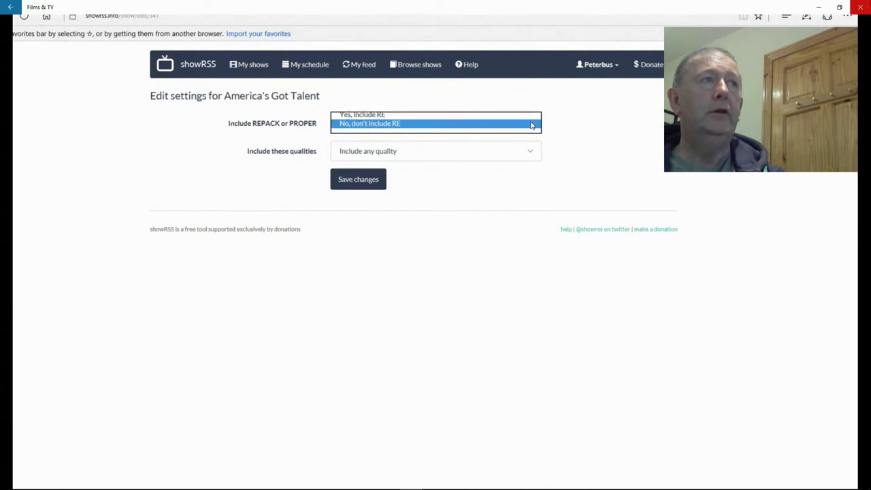
click(399, 128)
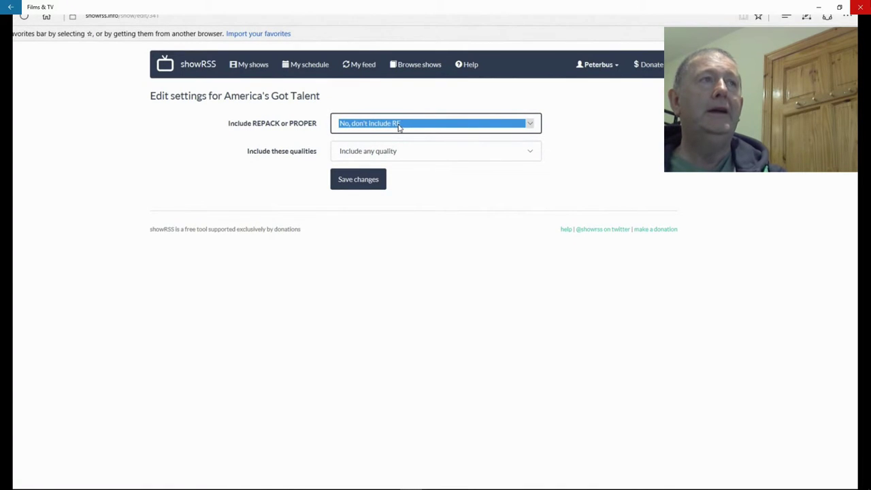
click(571, 124)
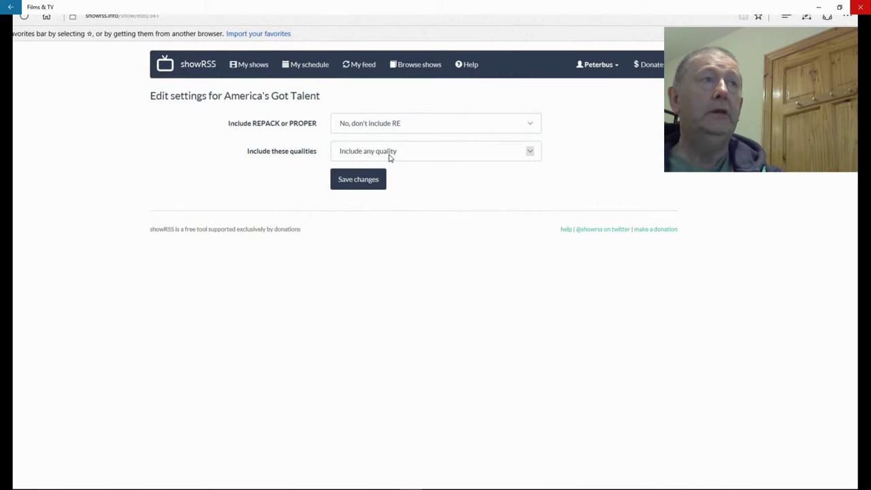
click(531, 153)
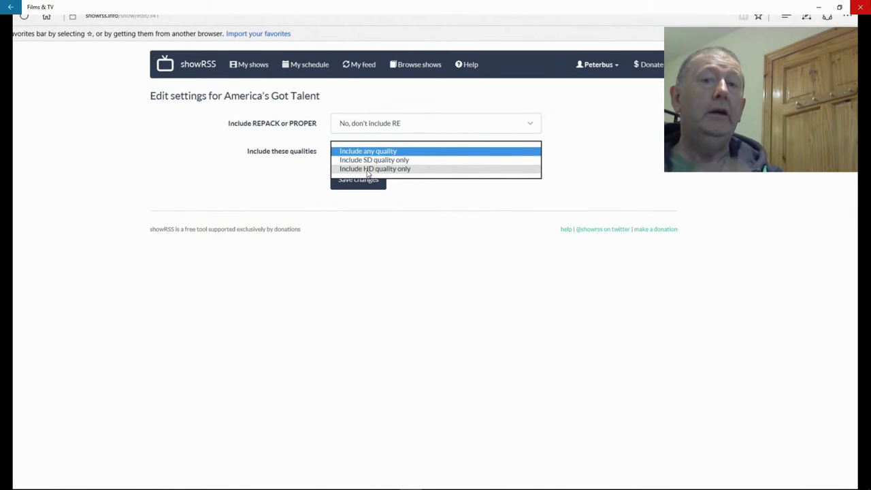
click(436, 153)
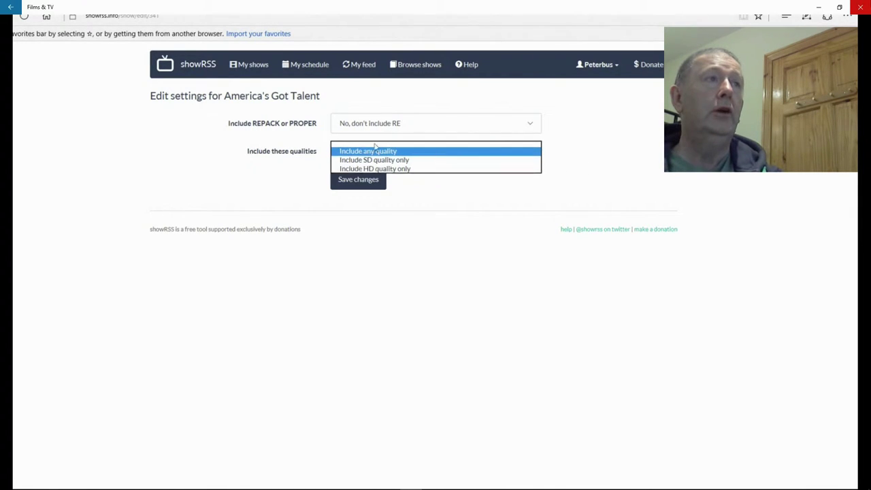
click(353, 182)
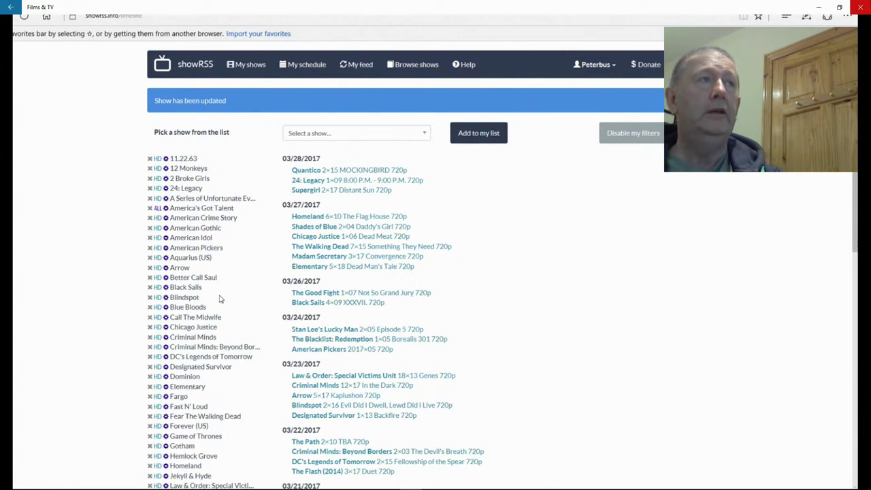
Step: Copy the custom feed address link from the My feed page
click(358, 69)
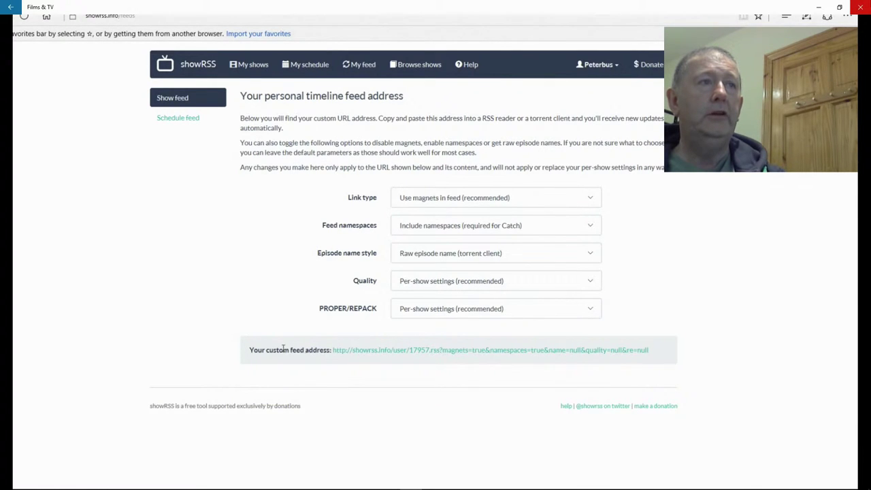
right_click(452, 356)
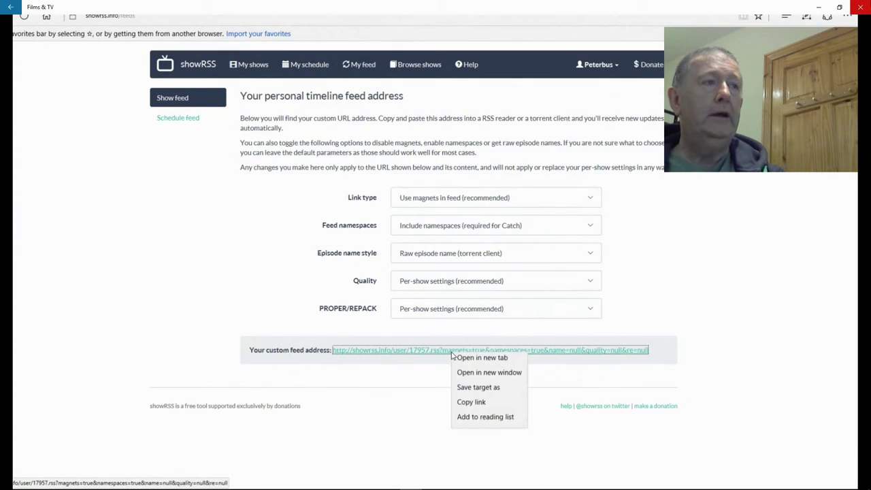
click(477, 408)
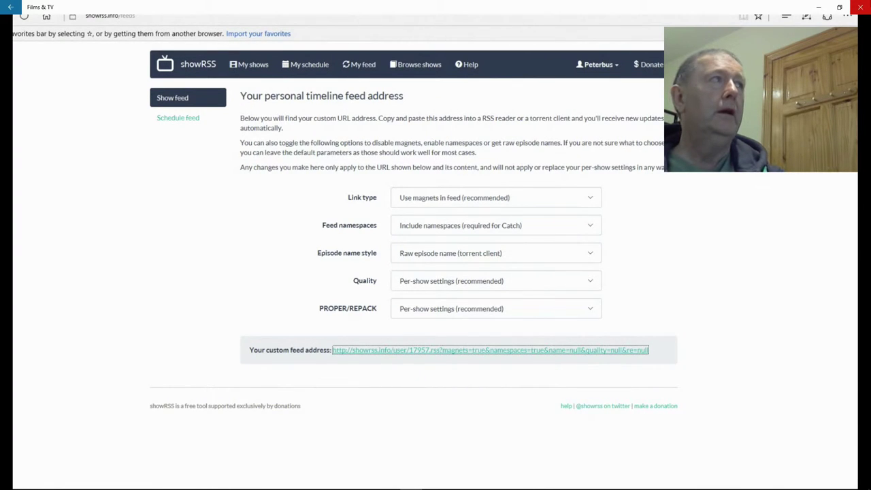
Step: Hide Edge and bring the BitTorrent window to the front
key(super+d)
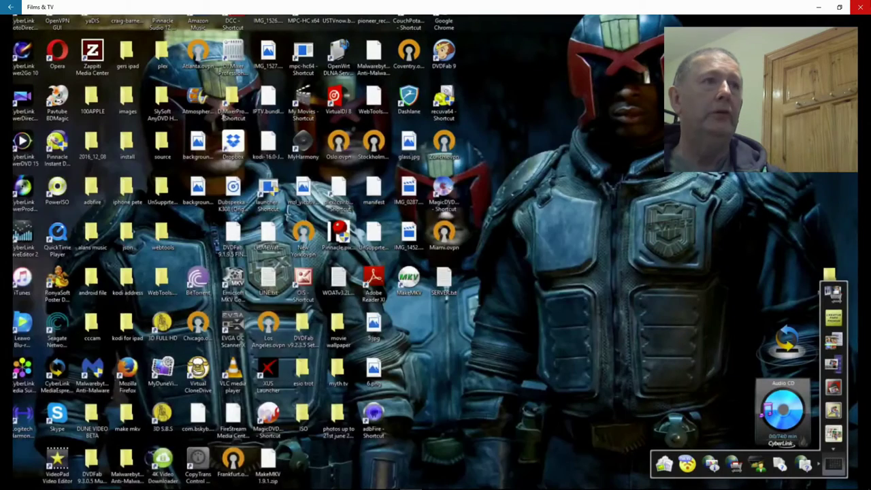
mouse_move(130, 485)
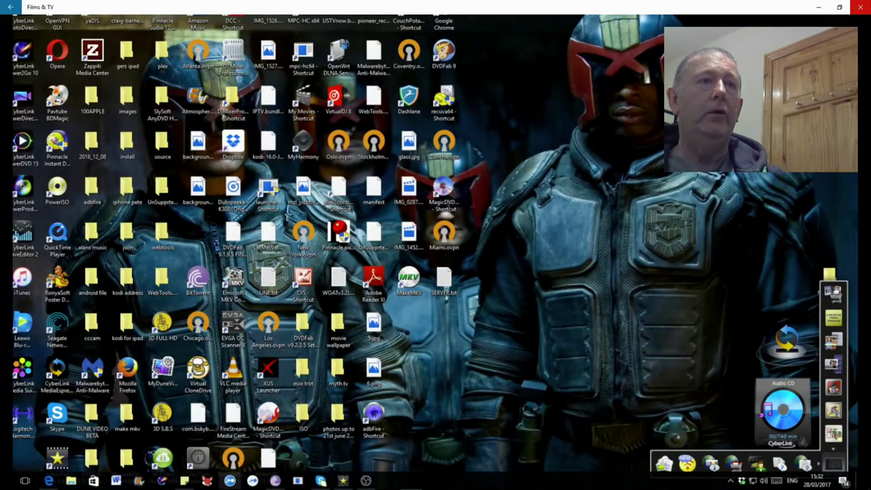
click(275, 481)
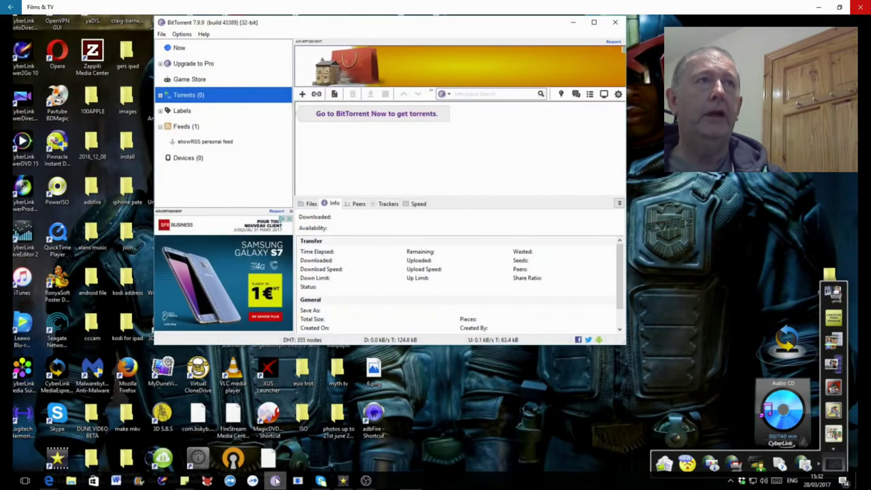
Step: Add the copied showRSS feed URL under Feeds via Add RSS Feed
right_click(183, 130)
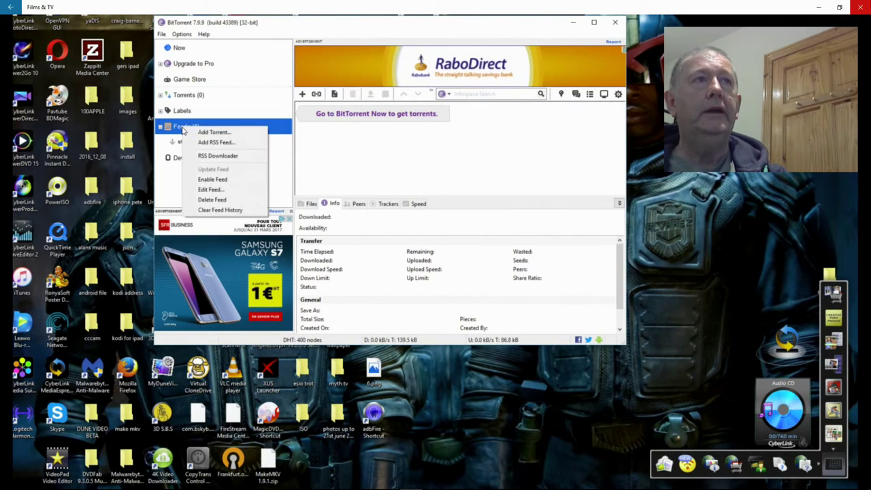
click(217, 143)
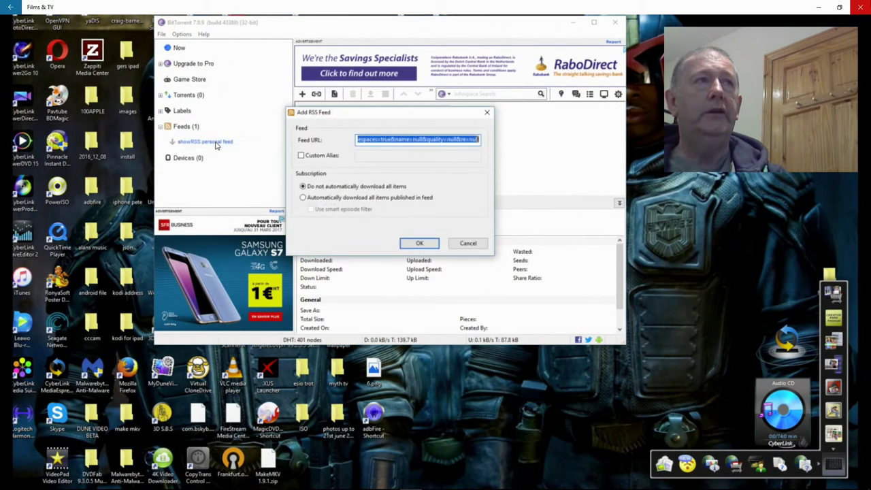
right_click(408, 143)
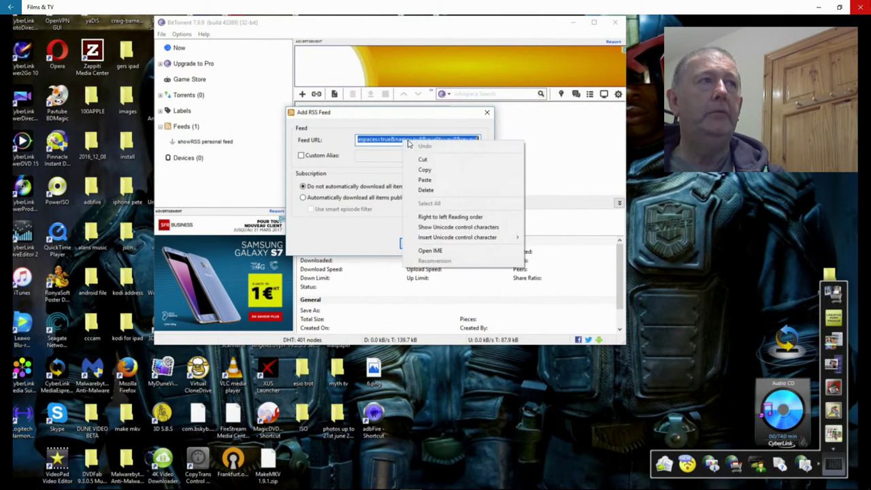
click(351, 150)
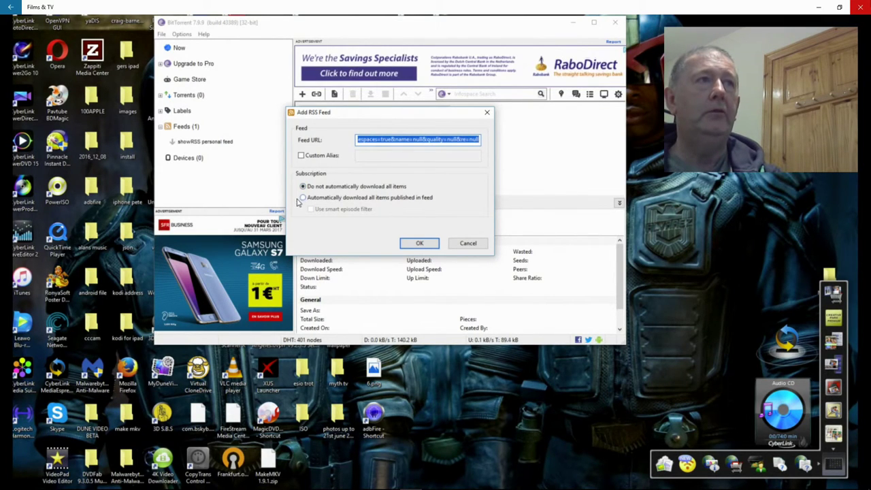
click(426, 247)
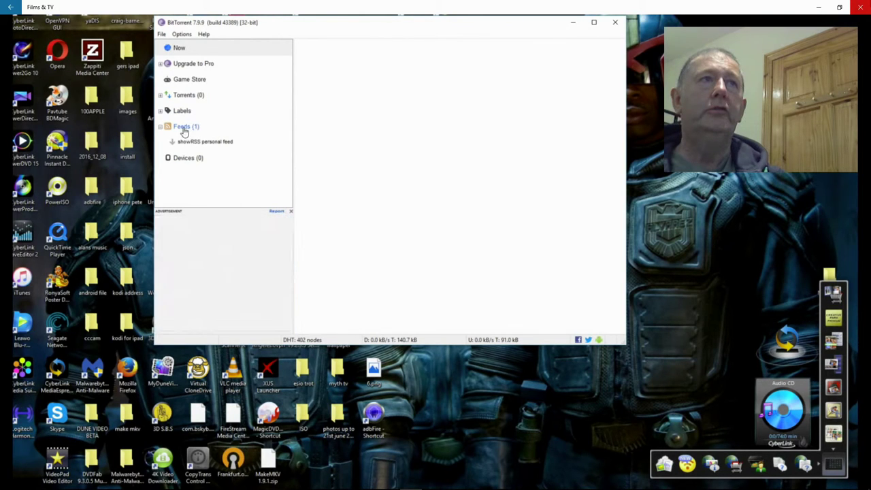
right_click(184, 130)
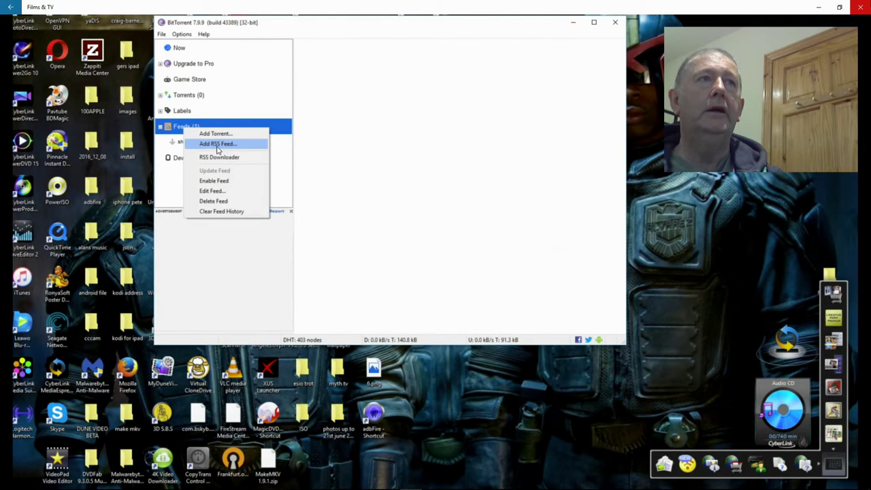
click(218, 144)
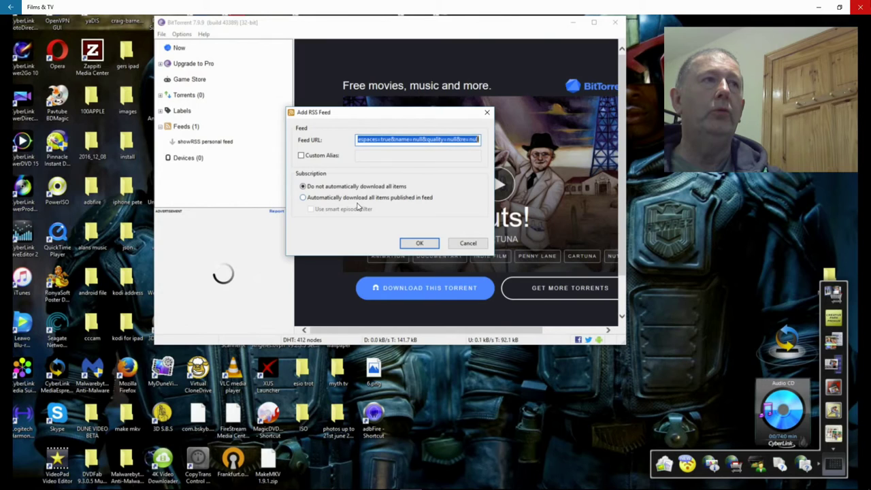
key(Escape)
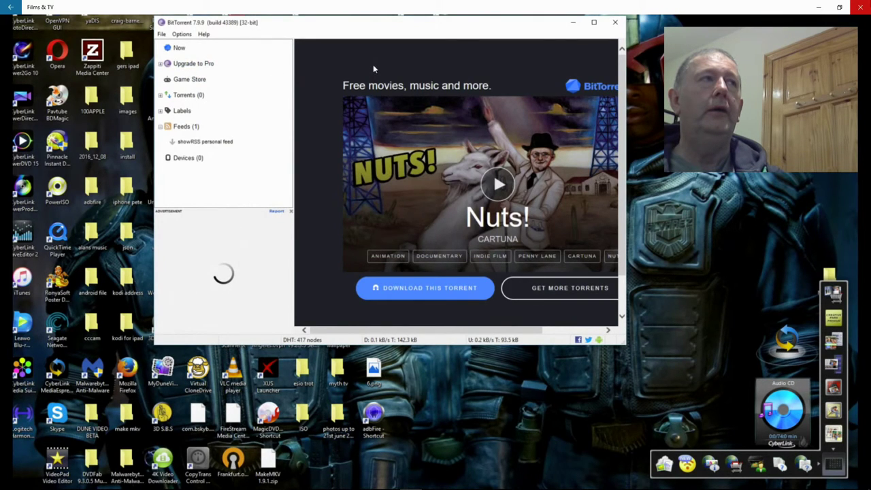
Step: Close the BitTorrent window, keeping the showRSS feed added
click(616, 22)
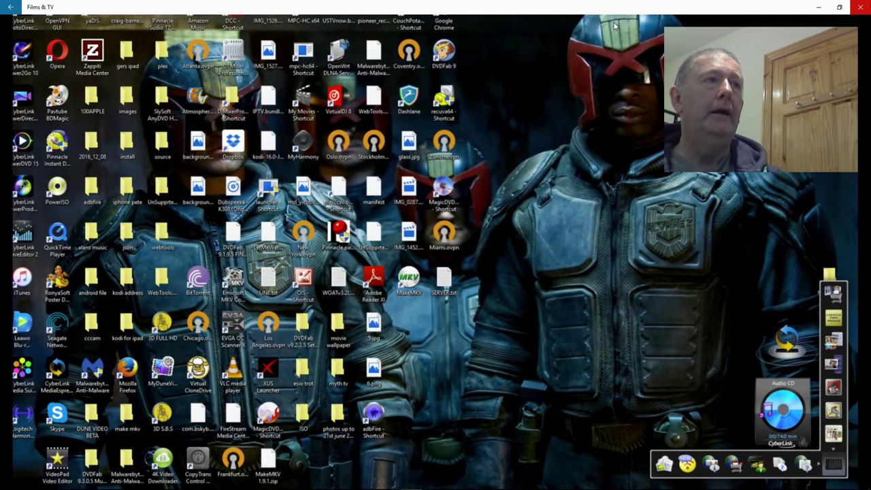